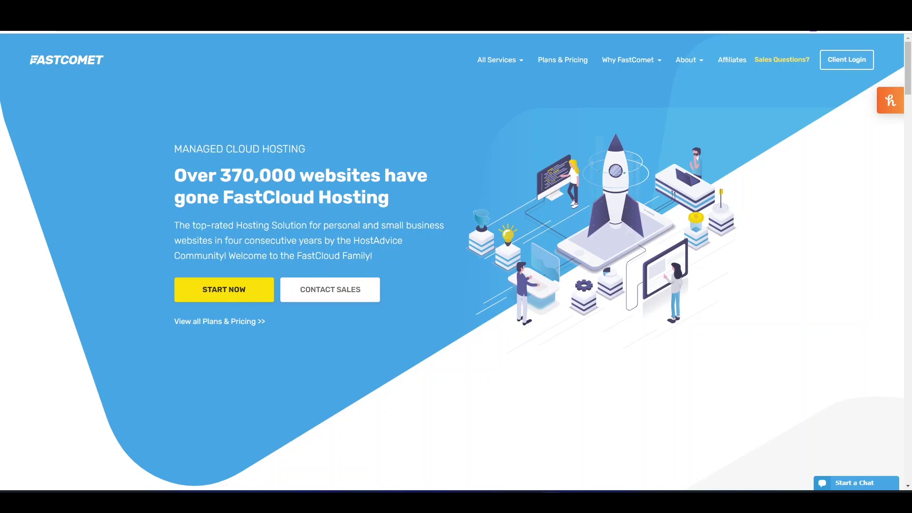
Step: Open Plans & Pricing and scroll through the FastCloud hosting plan offerings
click(557, 62)
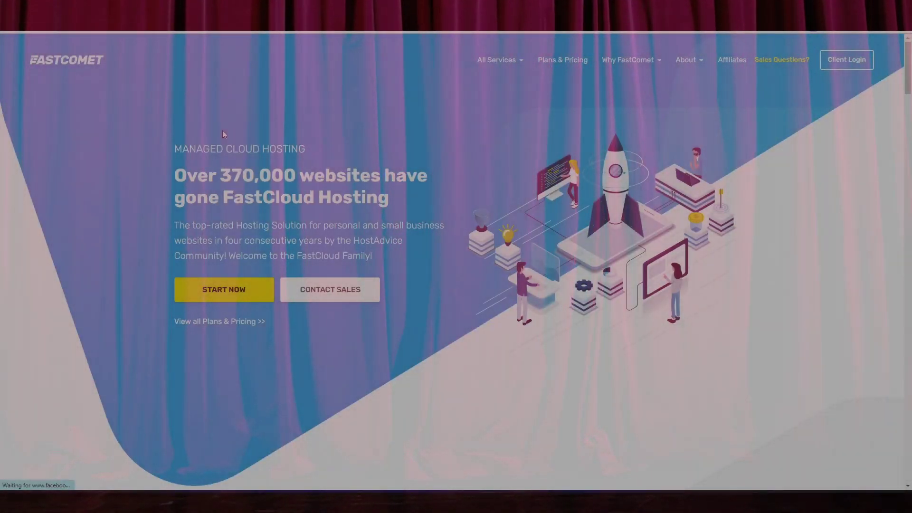
scroll(281, 129, down, 3)
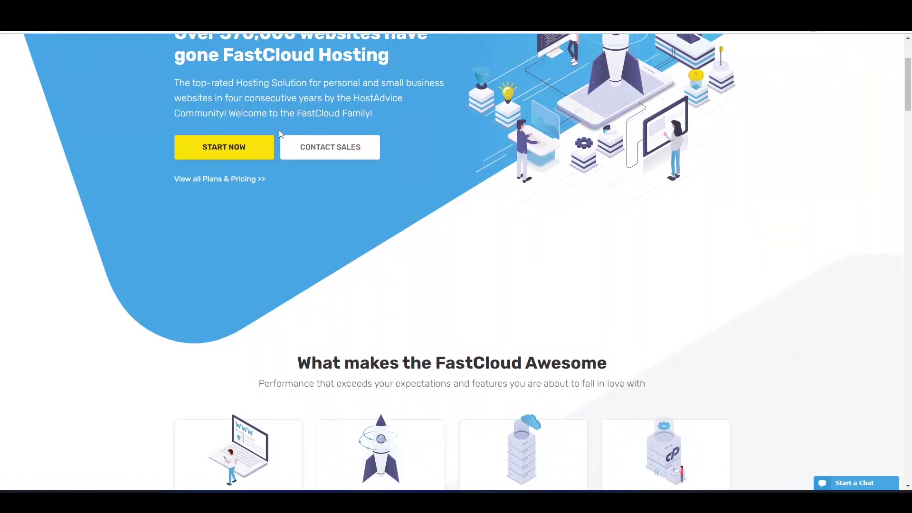
scroll(279, 133, down, 8)
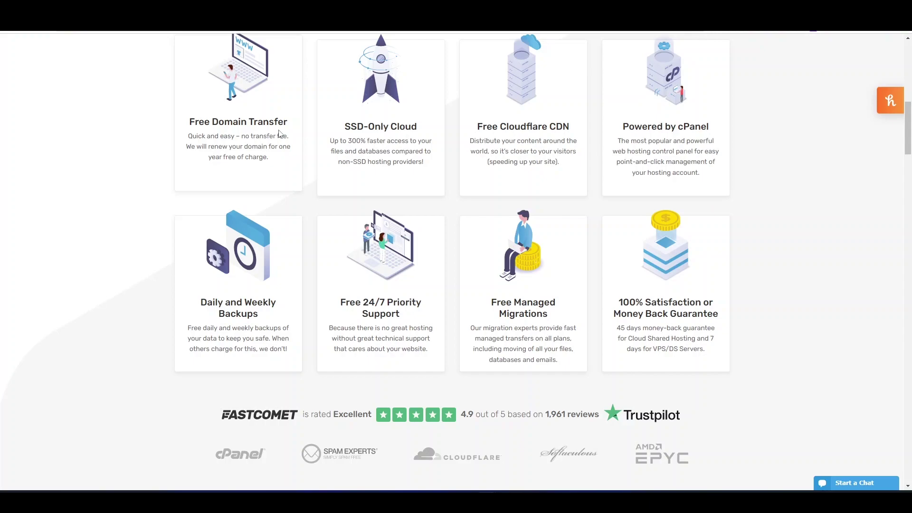
scroll(279, 135, down, 8)
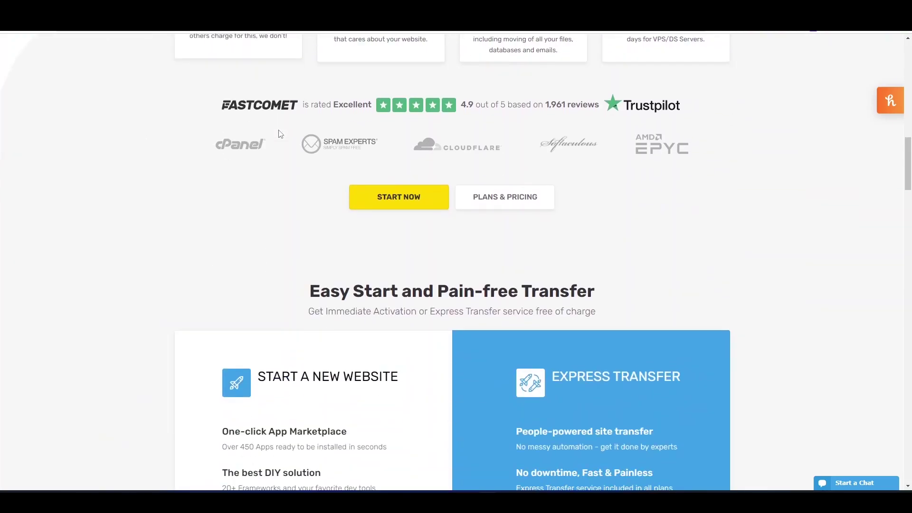
scroll(246, 139, down, 2)
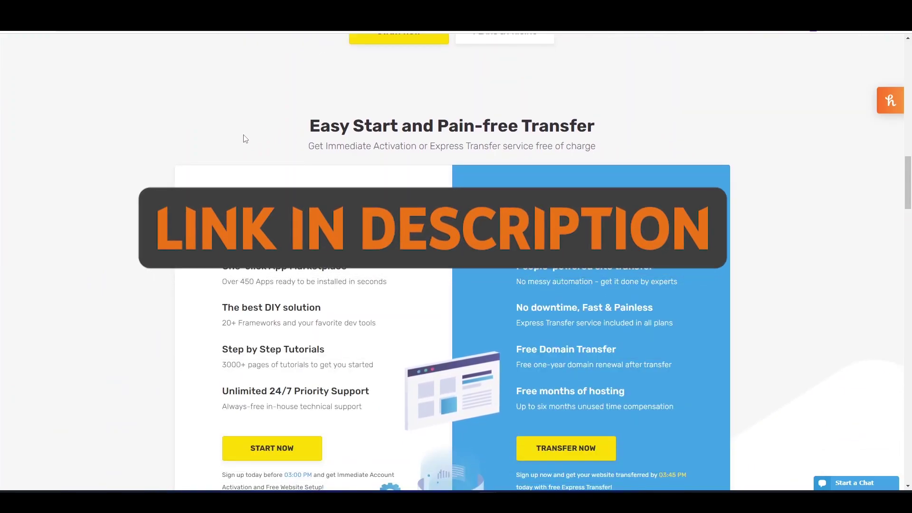
scroll(246, 138, down, 3)
scroll(245, 135, down, 2)
scroll(244, 135, up, 20)
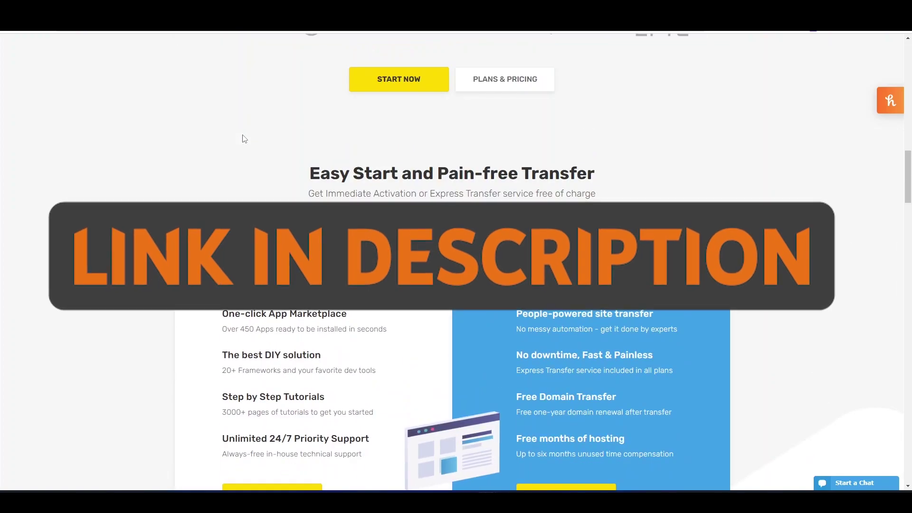
scroll(244, 138, up, 4)
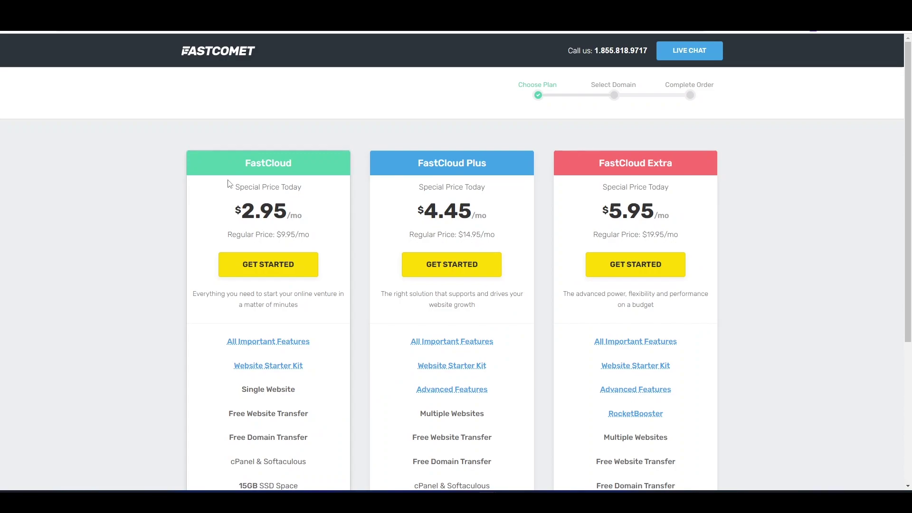
Step: Highlight the FastCloud plan name and its $2.95 price, then return to the homepage
scroll(235, 173, down, 3)
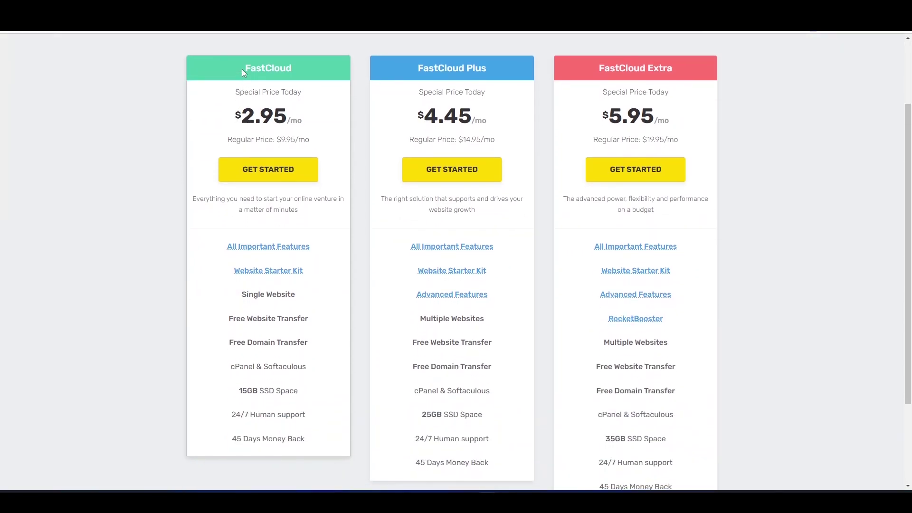
drag(241, 69, 308, 67)
drag(242, 114, 295, 119)
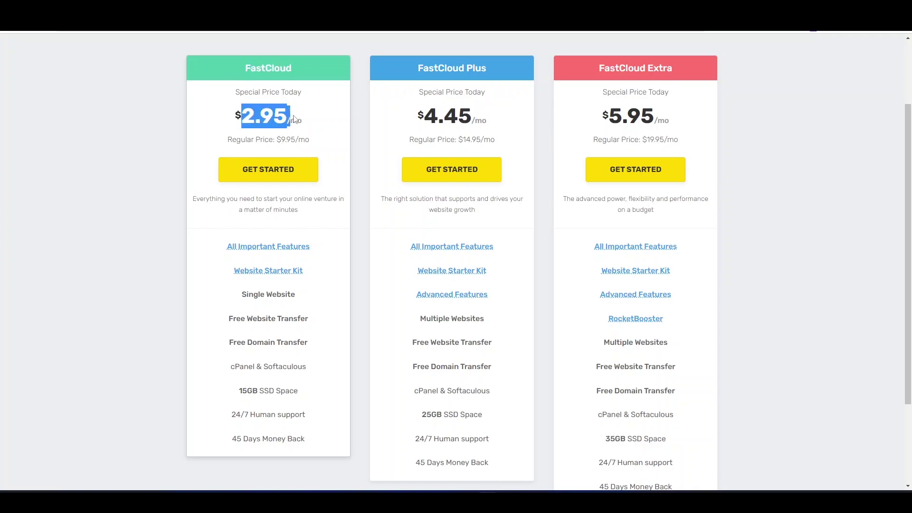
scroll(141, 73, up, 2)
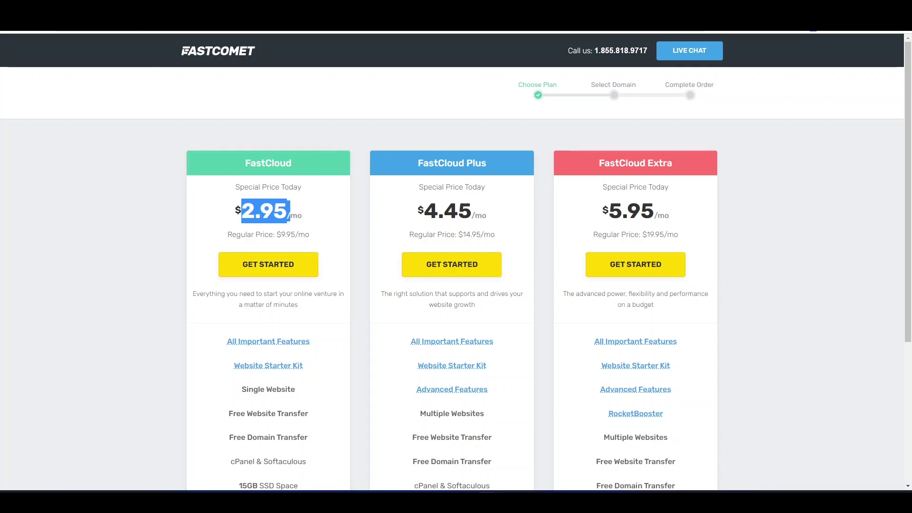
click(8, 30)
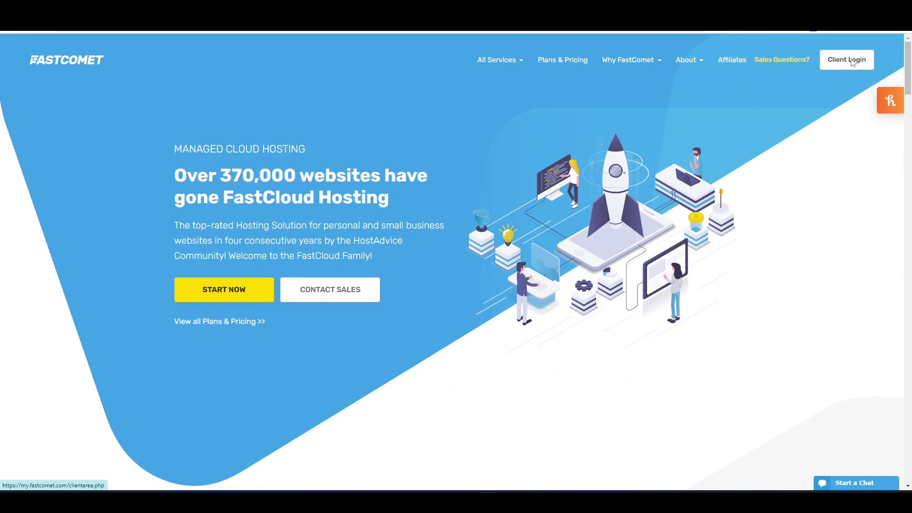
Step: Log in to the FastComet client area with the account e-mail and password, then view Active Products
click(853, 61)
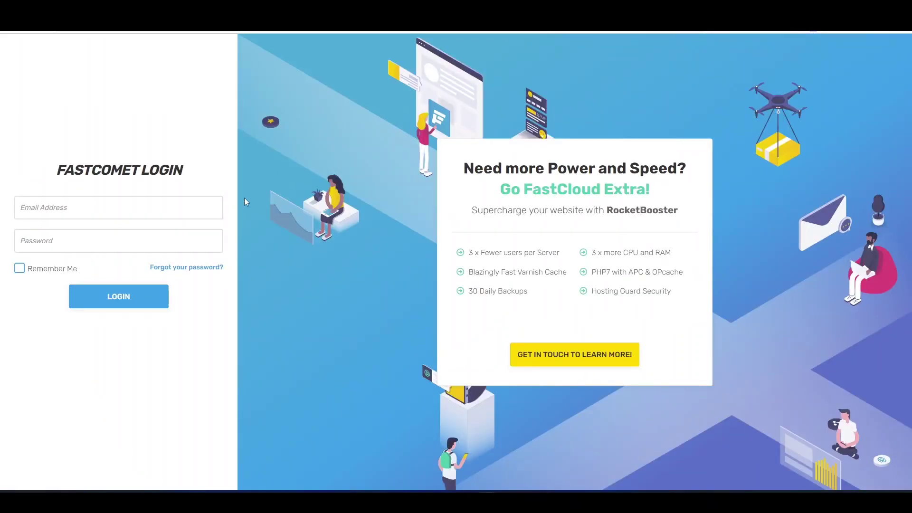
click(131, 208)
text(user@example.com)
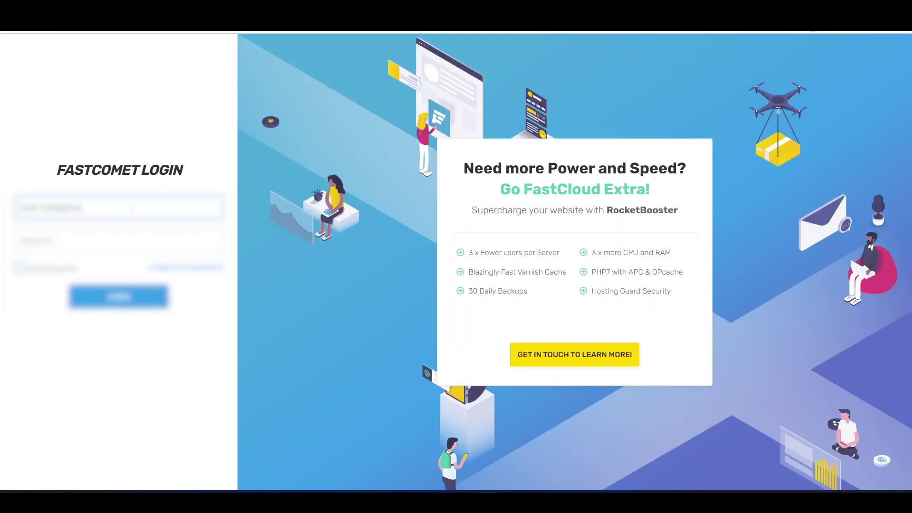
key(Return)
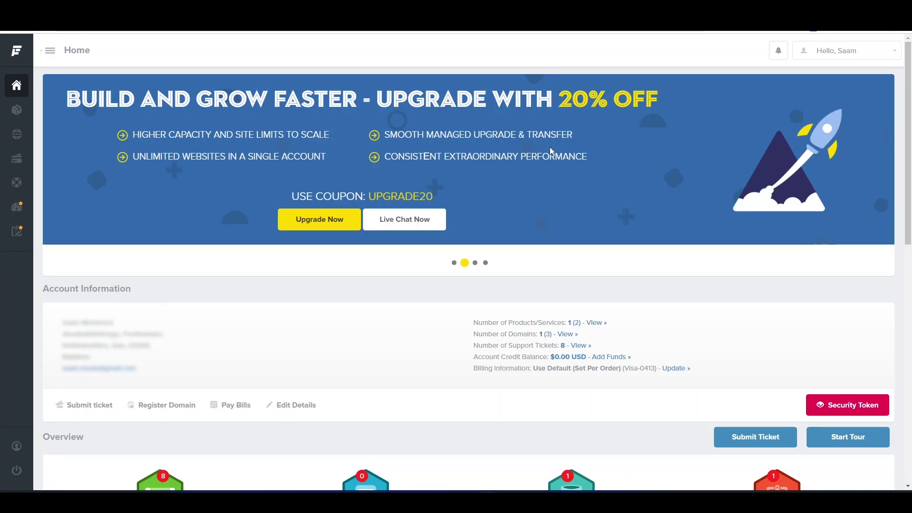
scroll(549, 147, down, 5)
scroll(207, 190, down, 2)
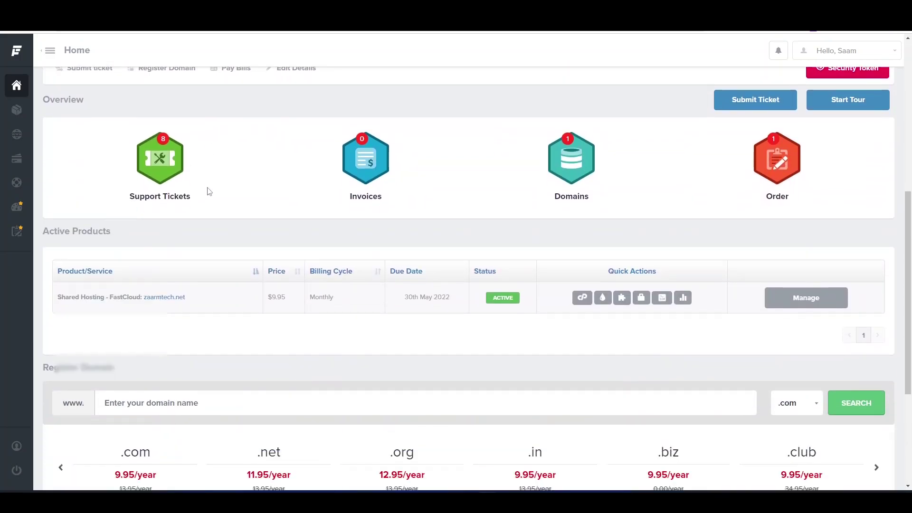
scroll(207, 191, down, 1)
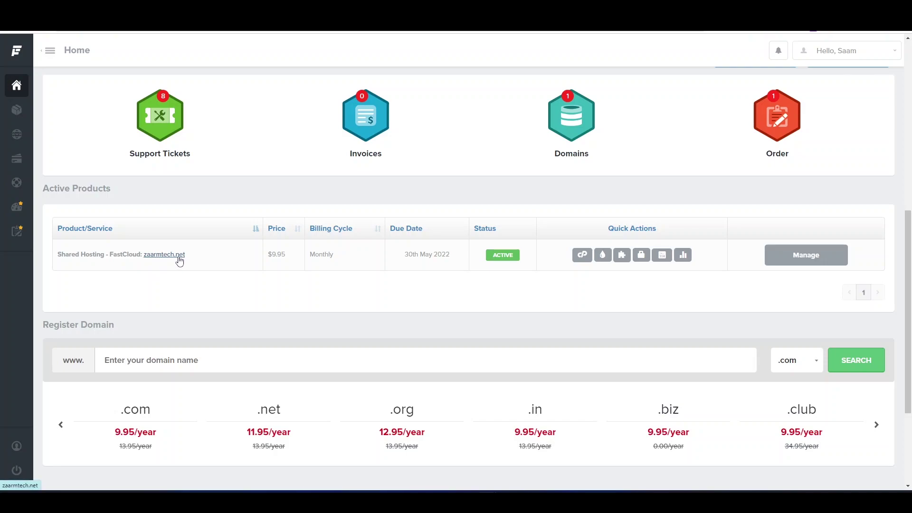
Step: Try the domain 'zaa' in a new tab, then launch cPanel from the client-area quick actions
key(ctrl+t)
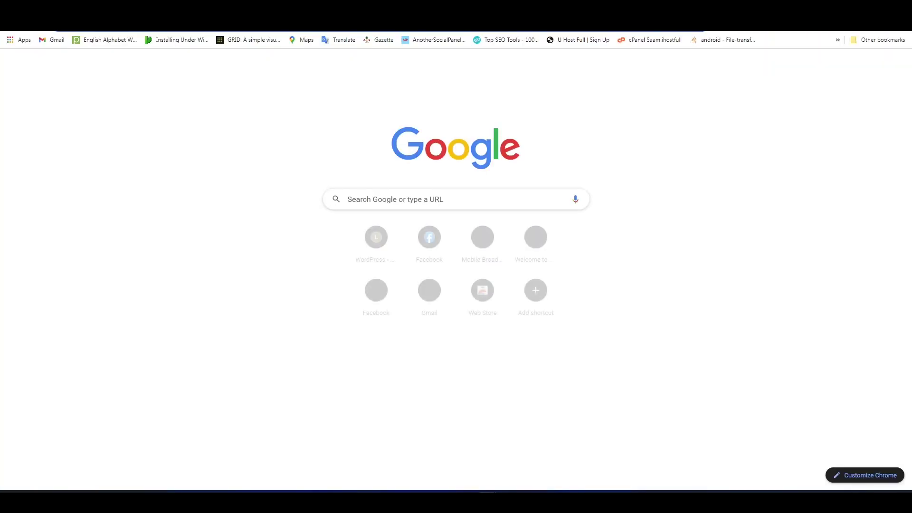
text(zaa)
key(Return)
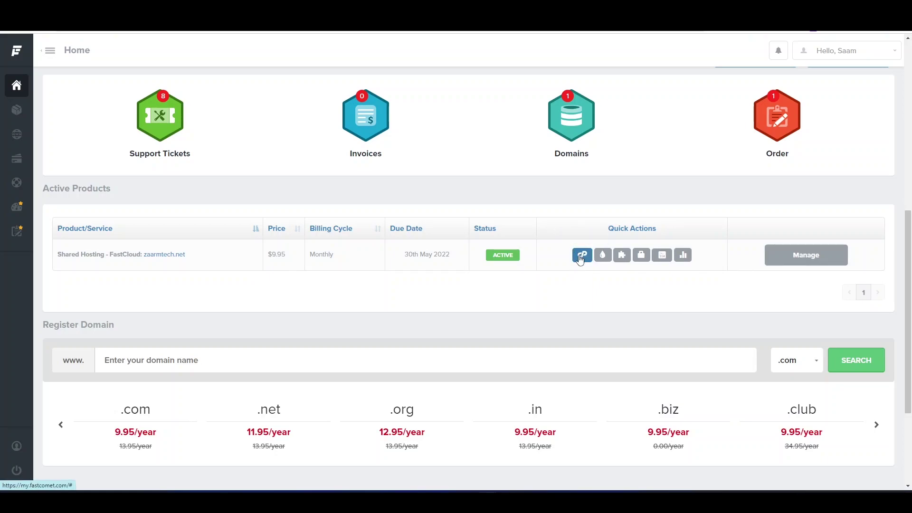
click(580, 256)
Step: Get past the master-password prompt, then browse Softaculous categories and open Mails
click(424, 230)
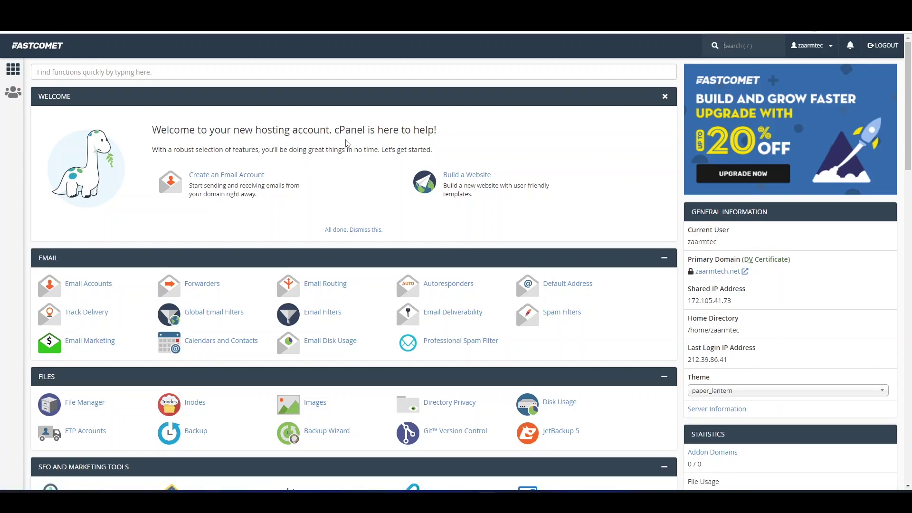
scroll(348, 142, down, 20)
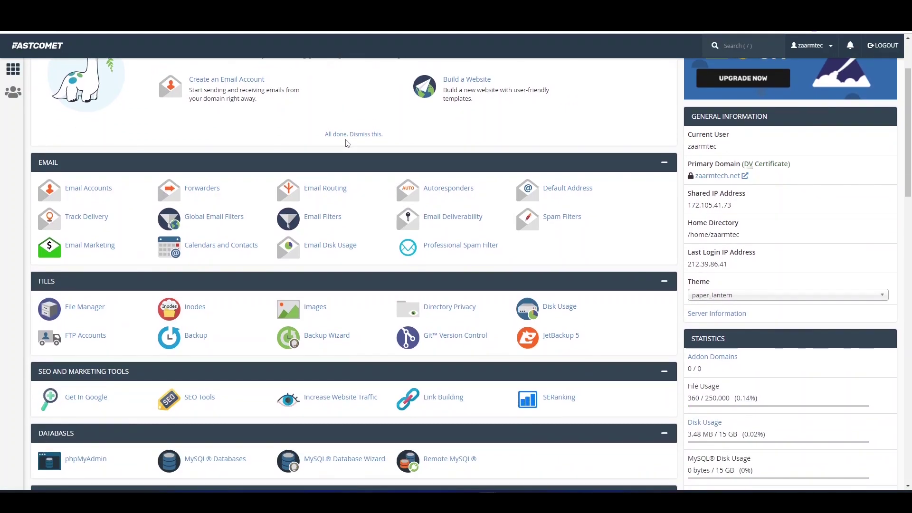
scroll(346, 142, down, 1)
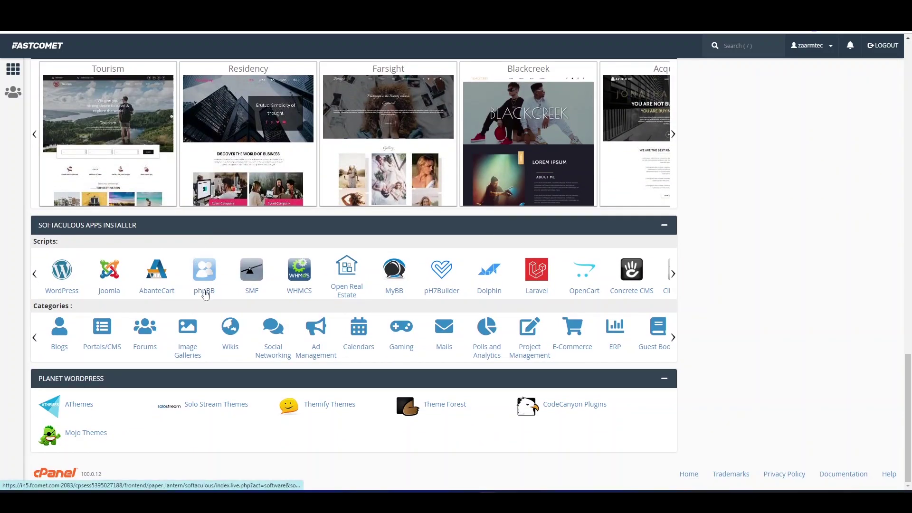
click(673, 273)
click(674, 338)
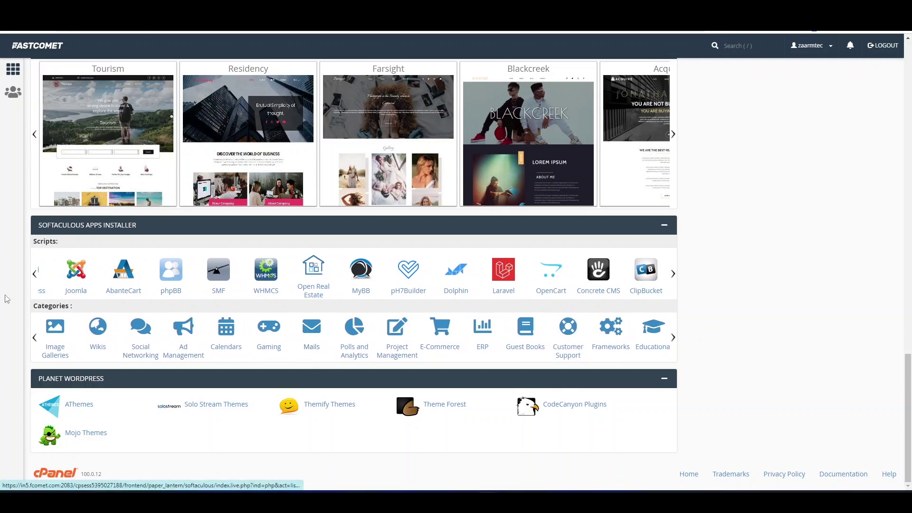
click(313, 332)
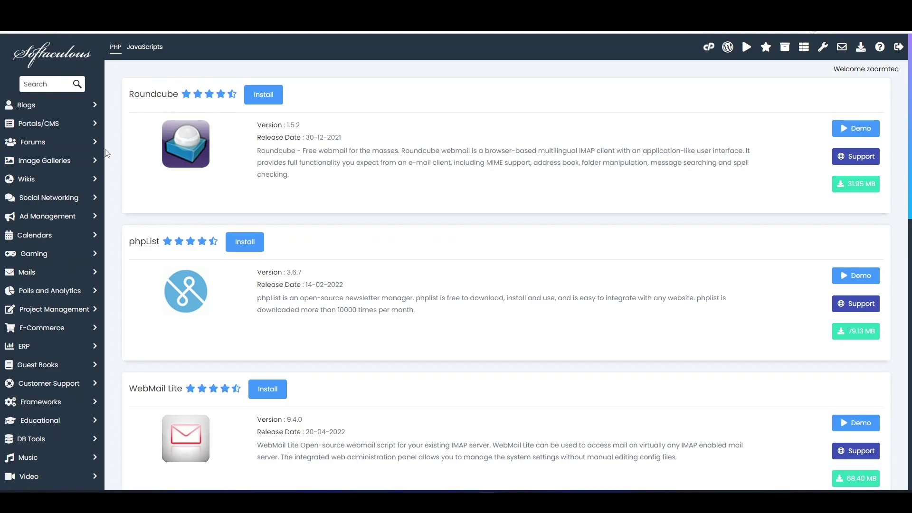
Step: Search the Softaculous catalogue for 'mauti' and open the Mautic application page
scroll(509, 200, down, 1)
scroll(509, 200, down, 5)
scroll(469, 204, up, 6)
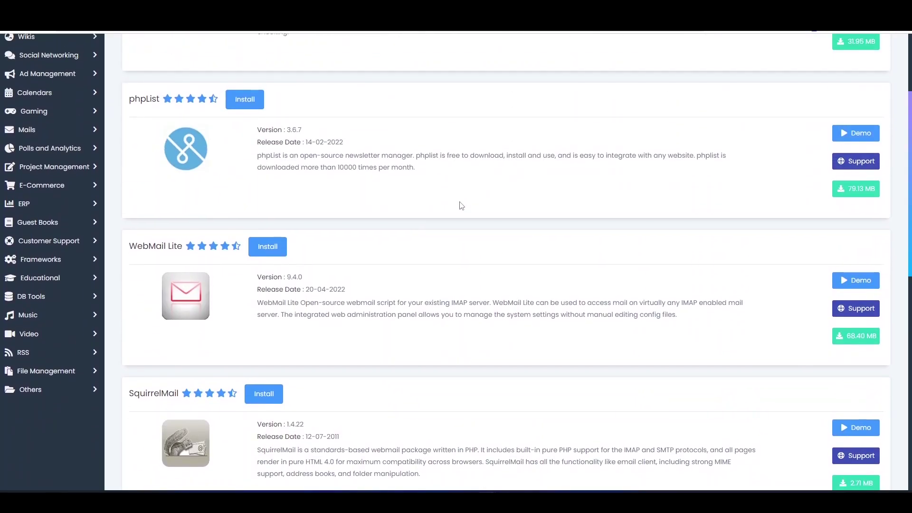
scroll(708, 224, down, 10)
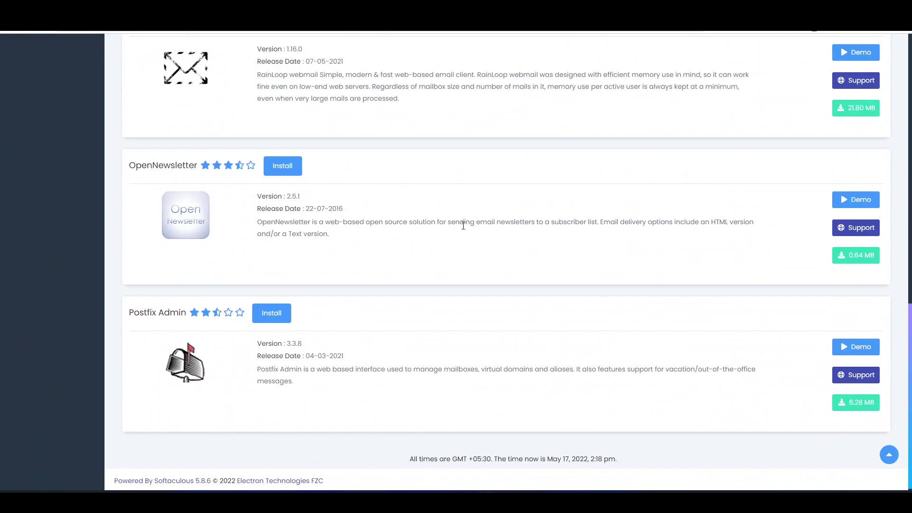
scroll(463, 226, up, 10)
click(44, 86)
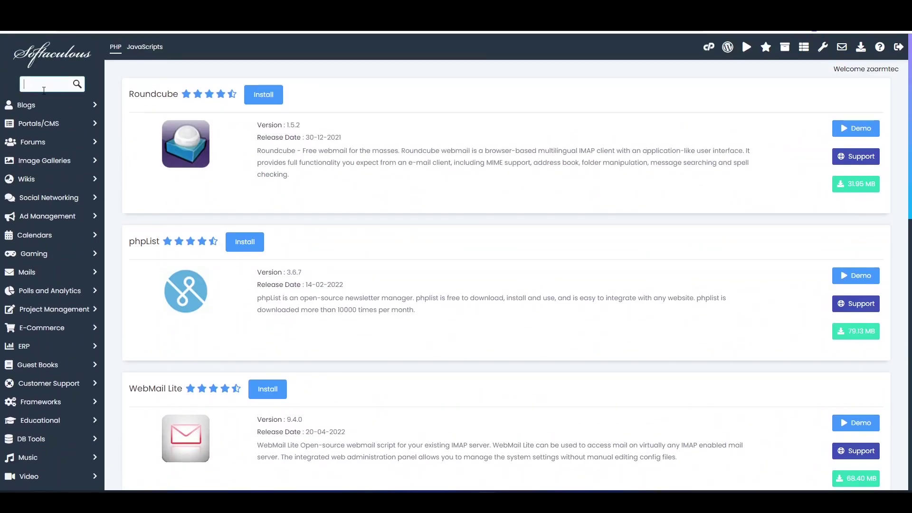
text(mauti)
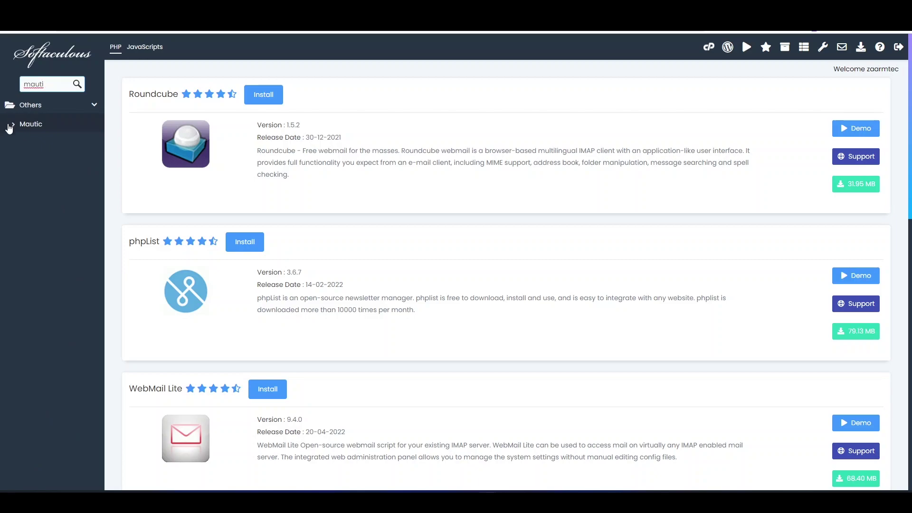
click(40, 127)
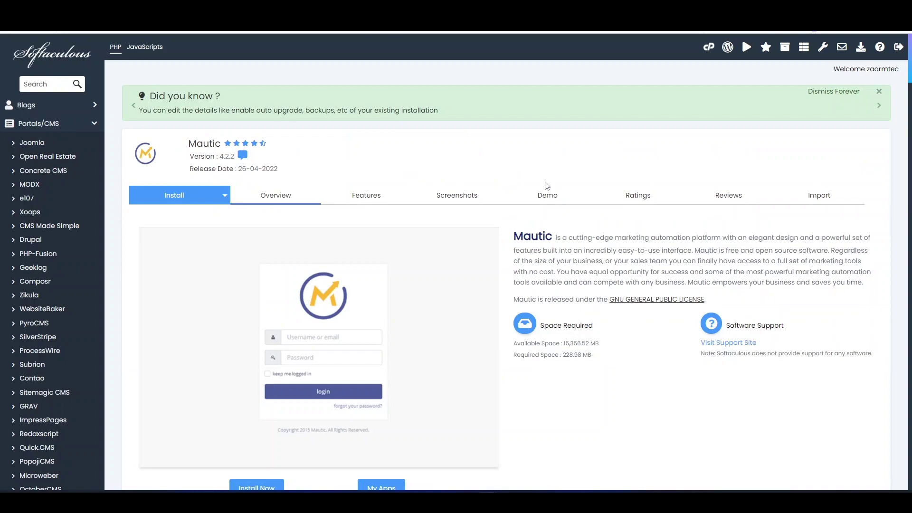
Step: Open the Mautic install form and replace the default admin username with a new one
scroll(545, 186, down, 2)
scroll(318, 287, down, 3)
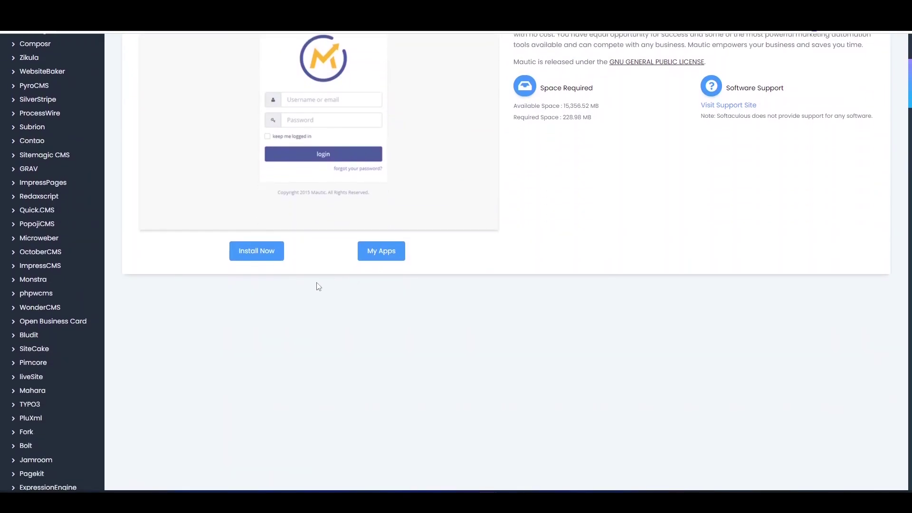
click(263, 254)
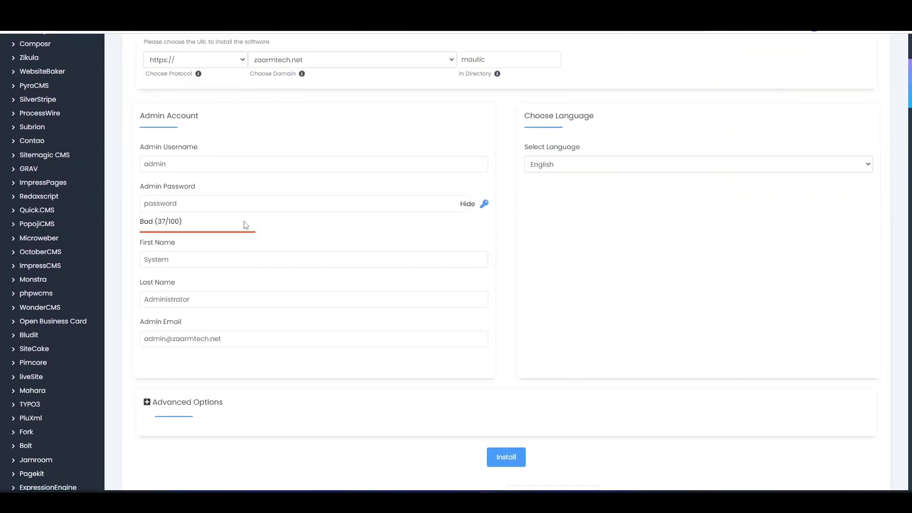
click(203, 167)
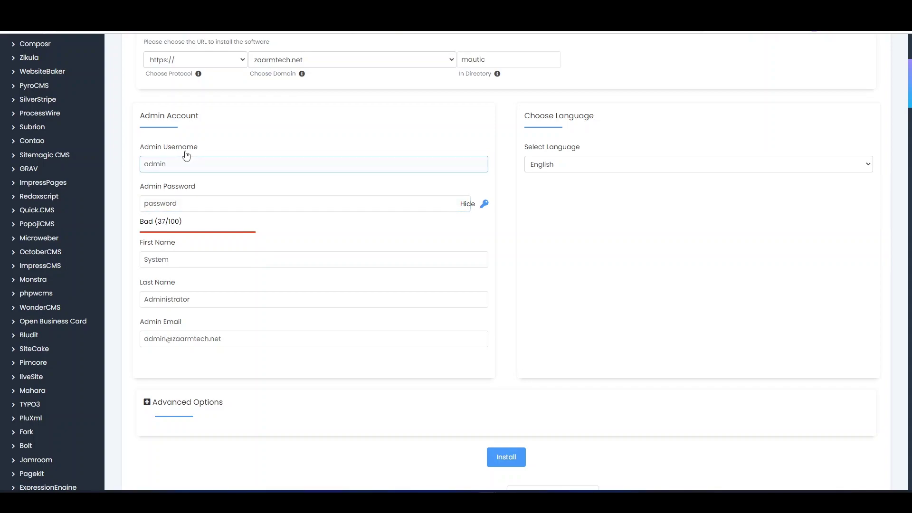
drag(190, 166, 98, 169)
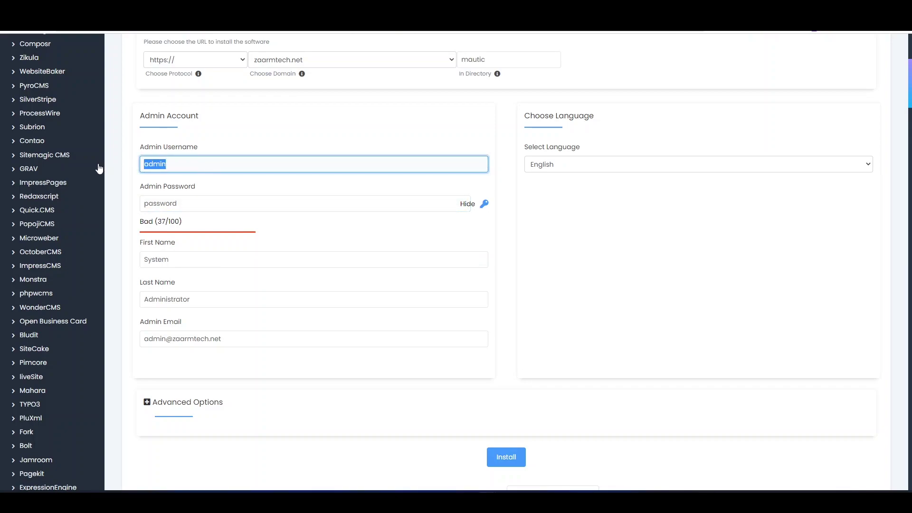
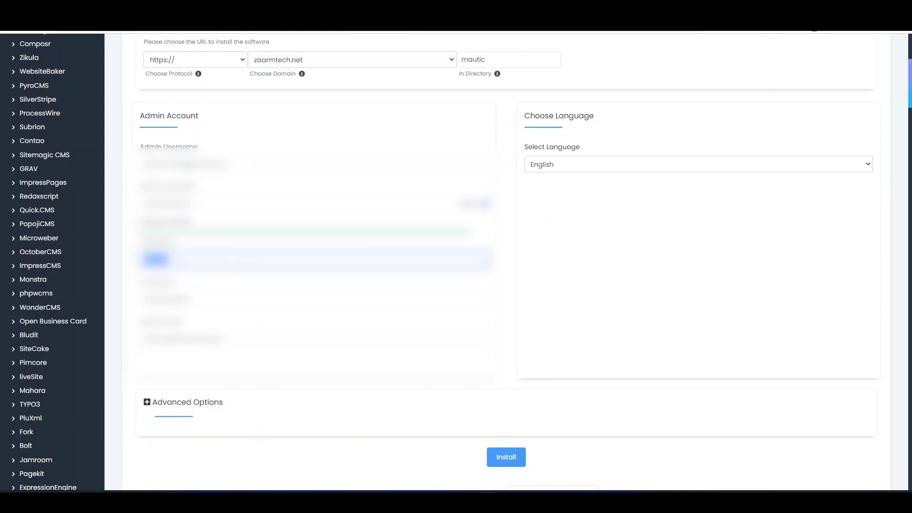
key(Tab)
Step: Reveal Advanced Options (table prefix maug2_) and change the install directory from 'mautic' to 'mail'
scroll(506, 262, down, 2)
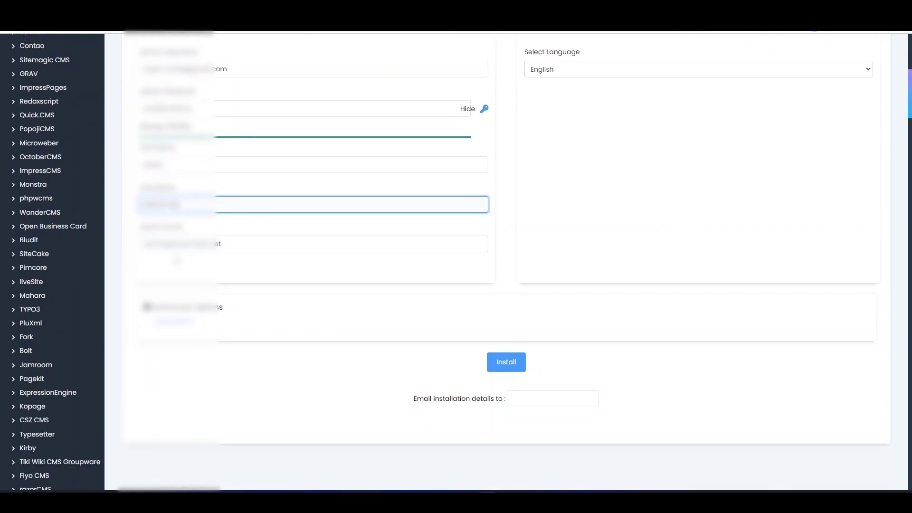
key(Tab)
key(Tab)
key(space)
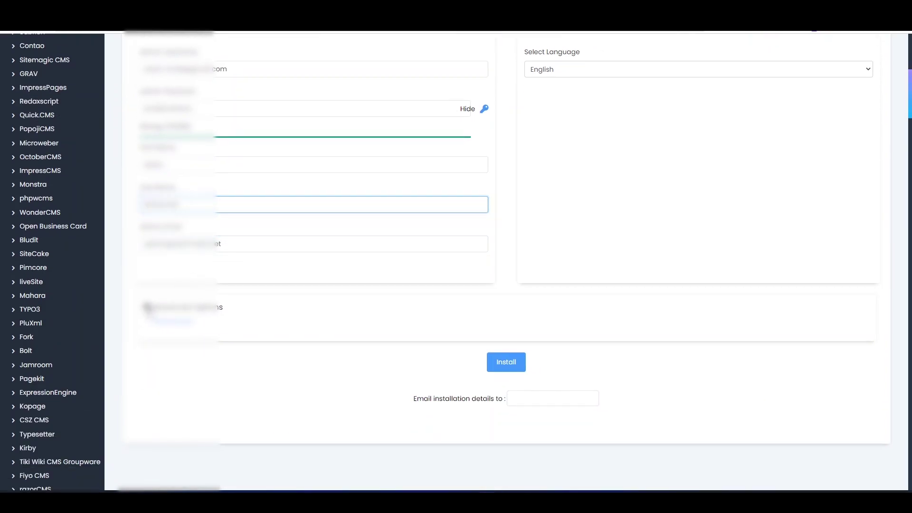
scroll(264, 315, up, 7)
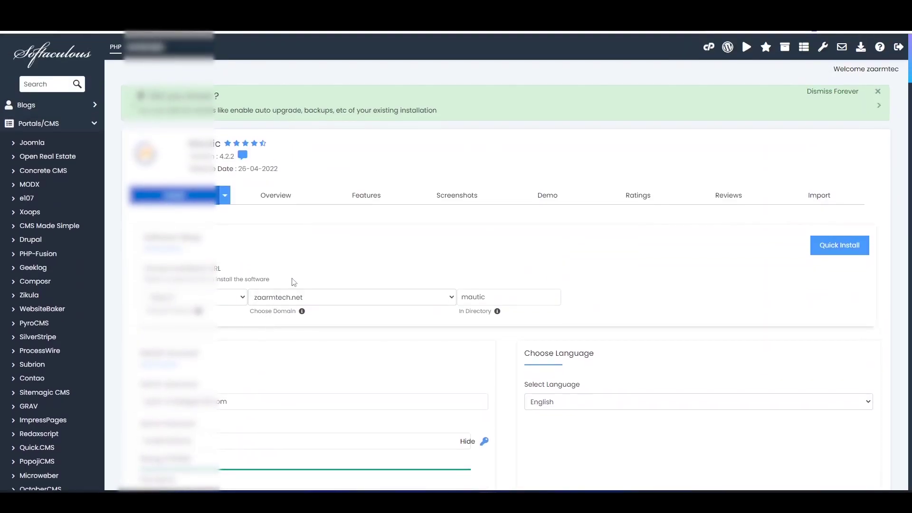
double_click(511, 296)
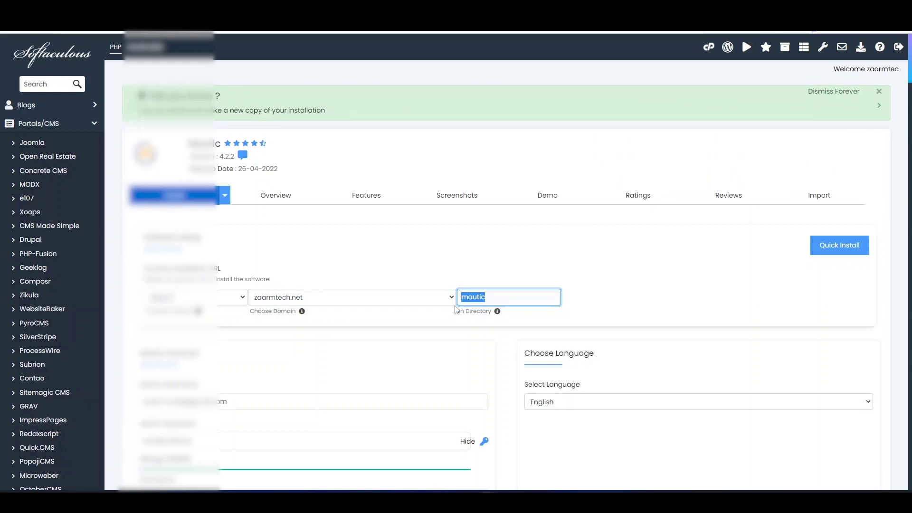
click(487, 302)
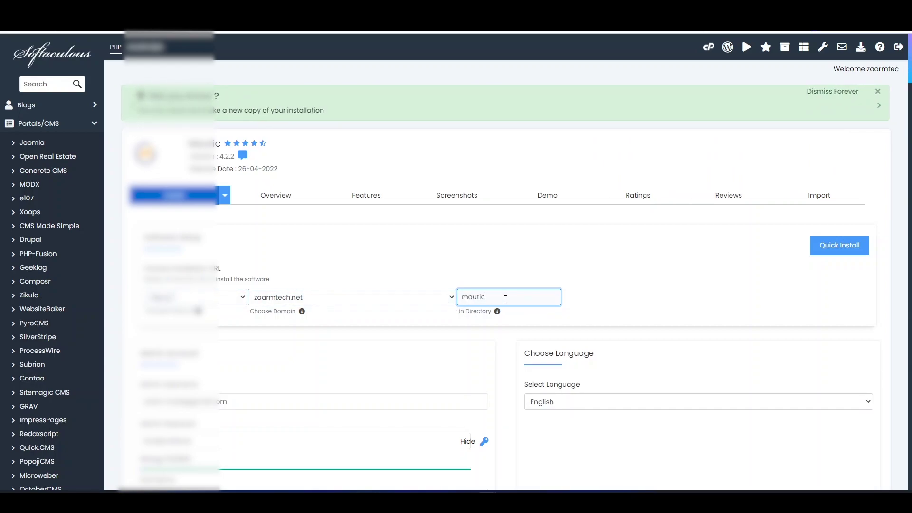
key(ctrl+a)
text(m)
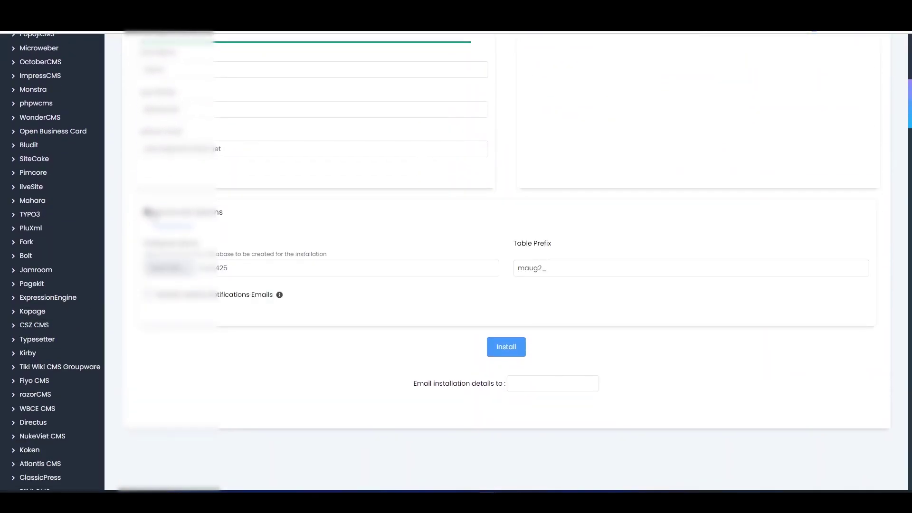
Step: Install Mautic at zaarmtech.net/mail and open its admin URL and site in new tabs
click(148, 212)
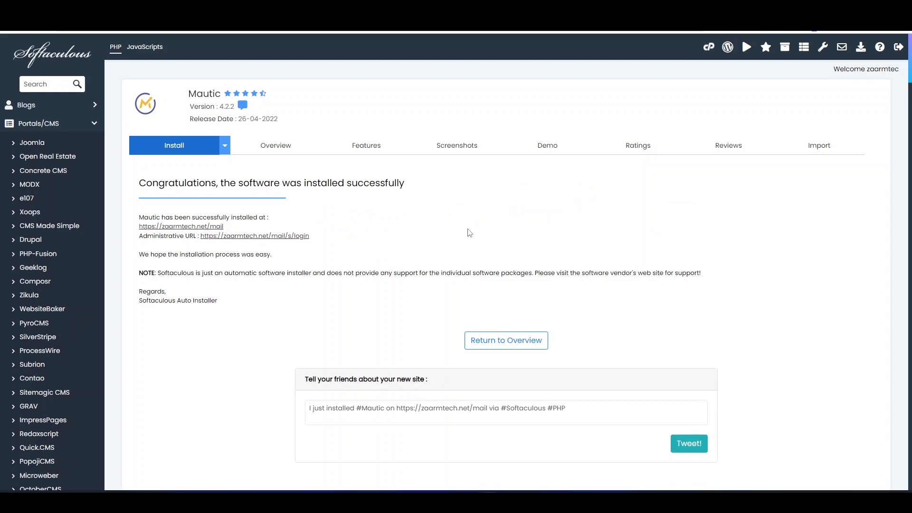
scroll(263, 206, down, 2)
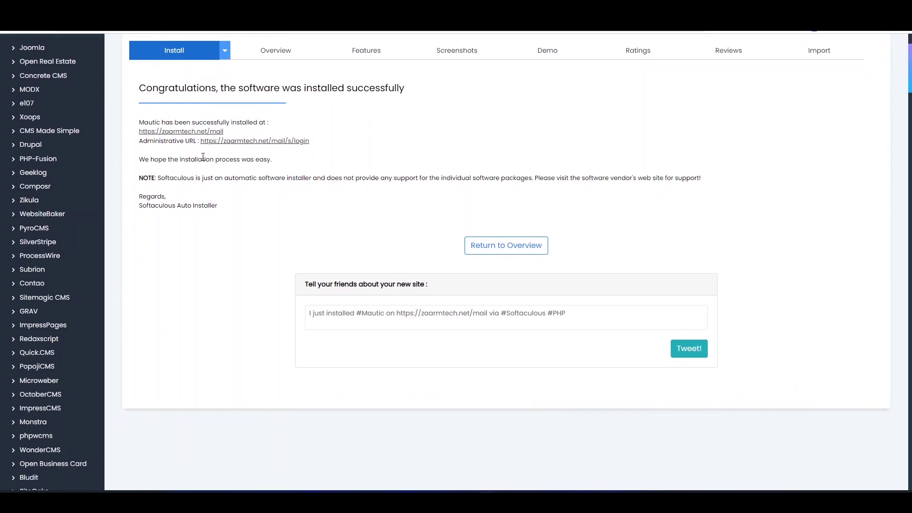
right_click(247, 141)
click(283, 148)
right_click(177, 132)
click(202, 142)
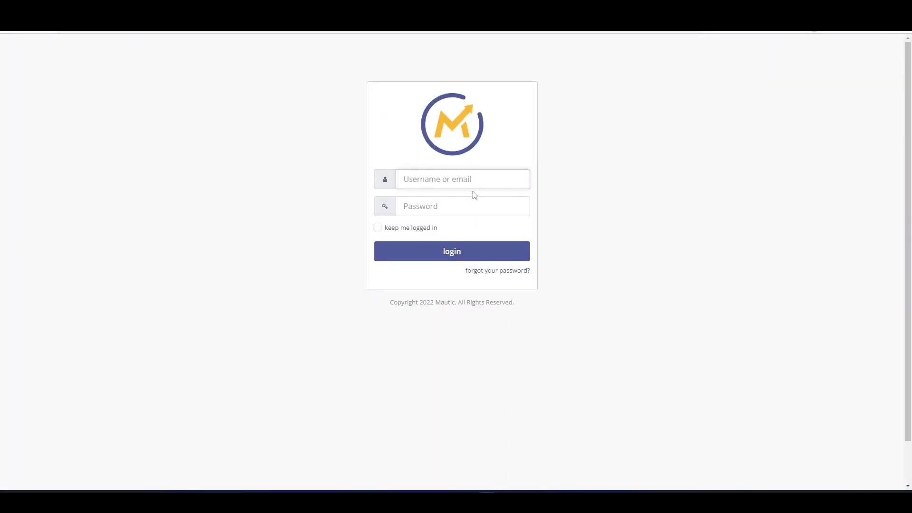
Step: Sign in to the Mautic admin with the admin e-mail and password
key(Tab)
text(***)
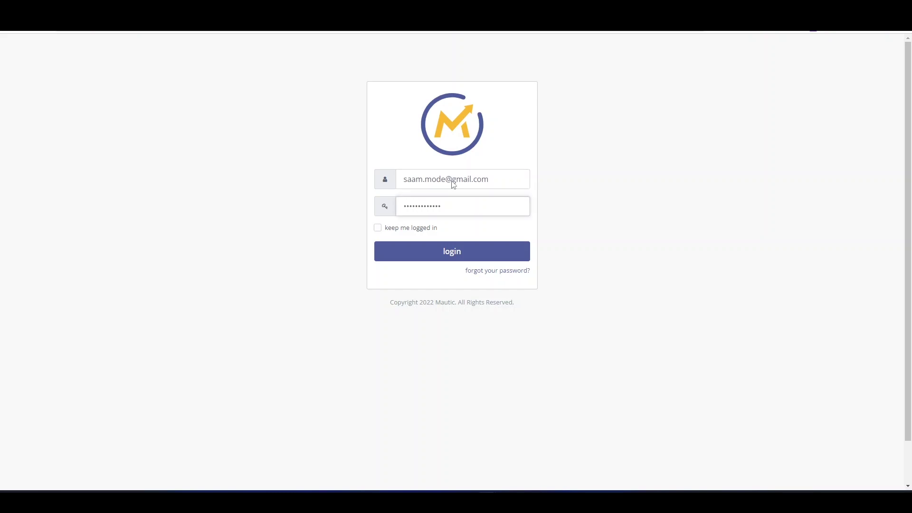
key(Return)
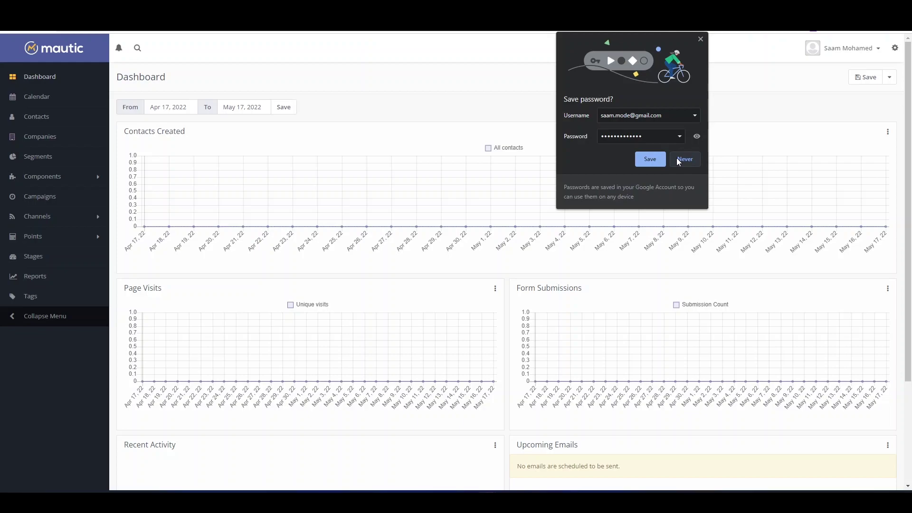
Step: Accept Chrome's offer to save the Mautic login password
click(658, 160)
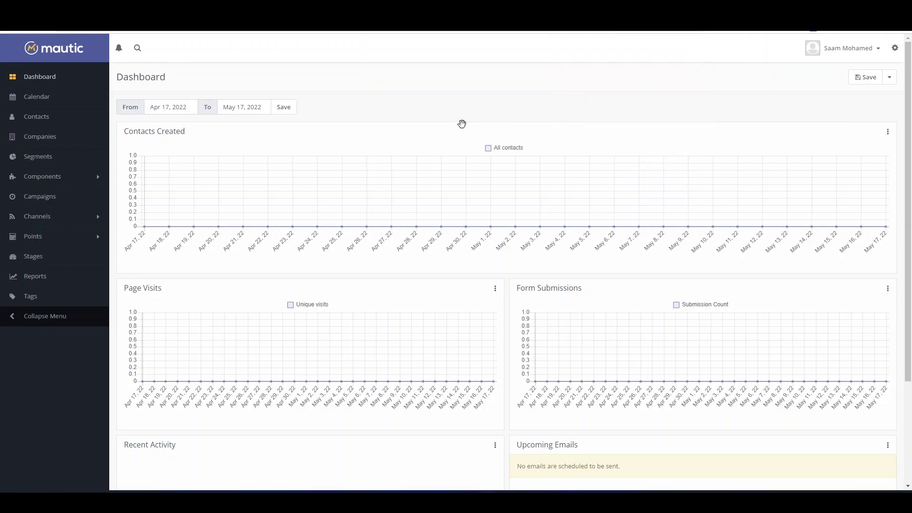